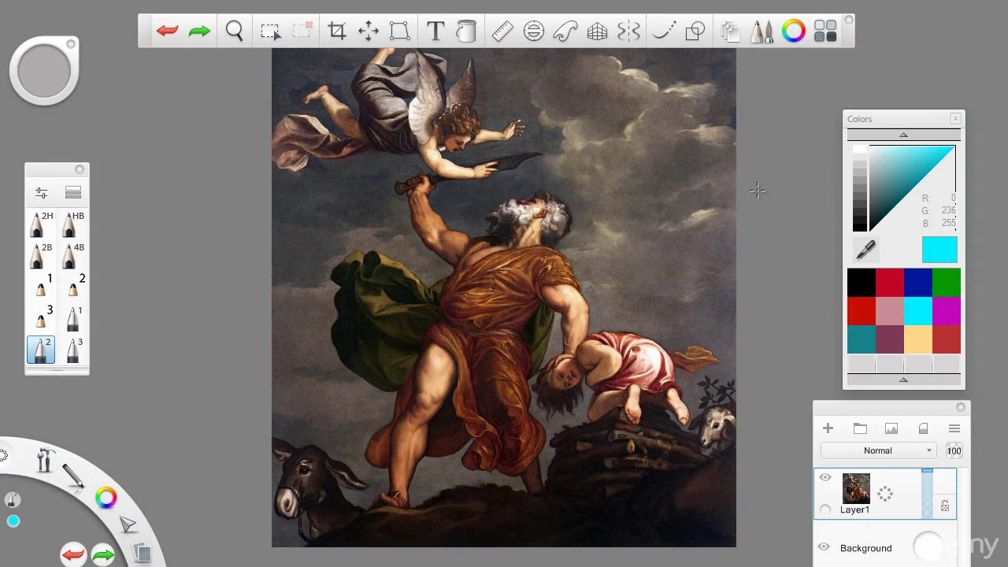
{"action": "key", "text": "space"}
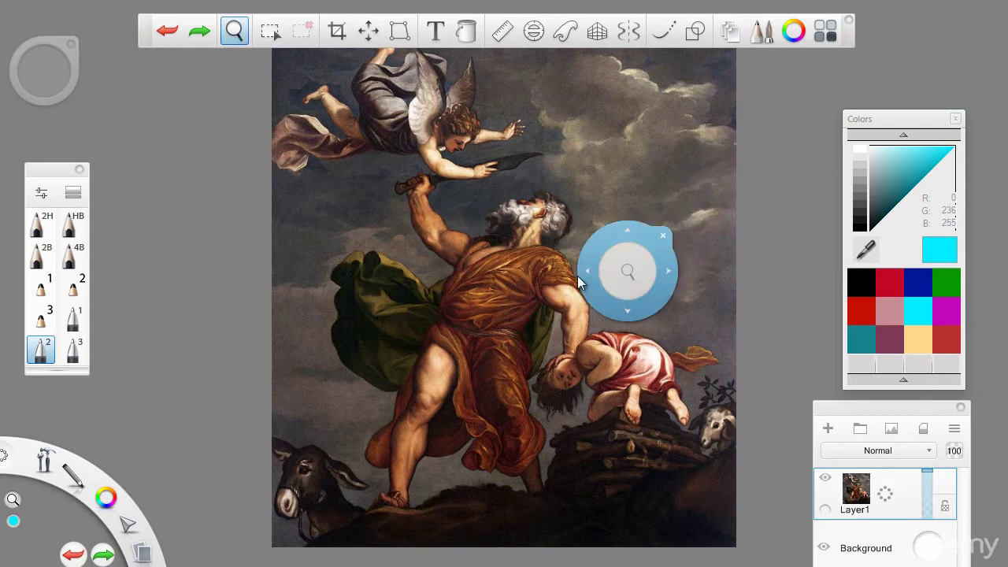
{"action": "left_click_drag", "start_coordinate": [545, 302], "coordinate": [543, 308]}
{"action": "key", "text": "space"}
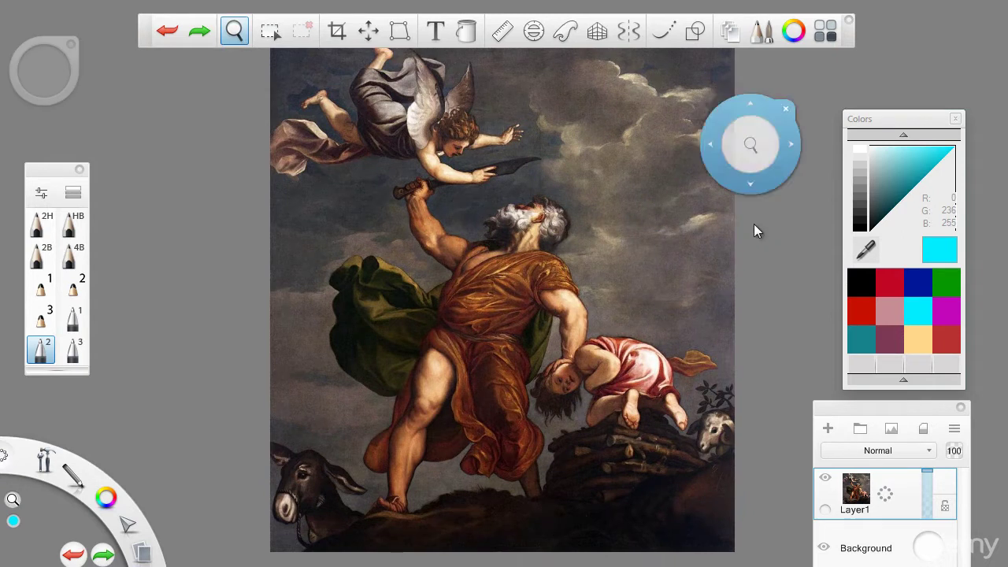
{"action": "left_click_drag", "start_coordinate": [743, 259], "coordinate": [737, 278]}
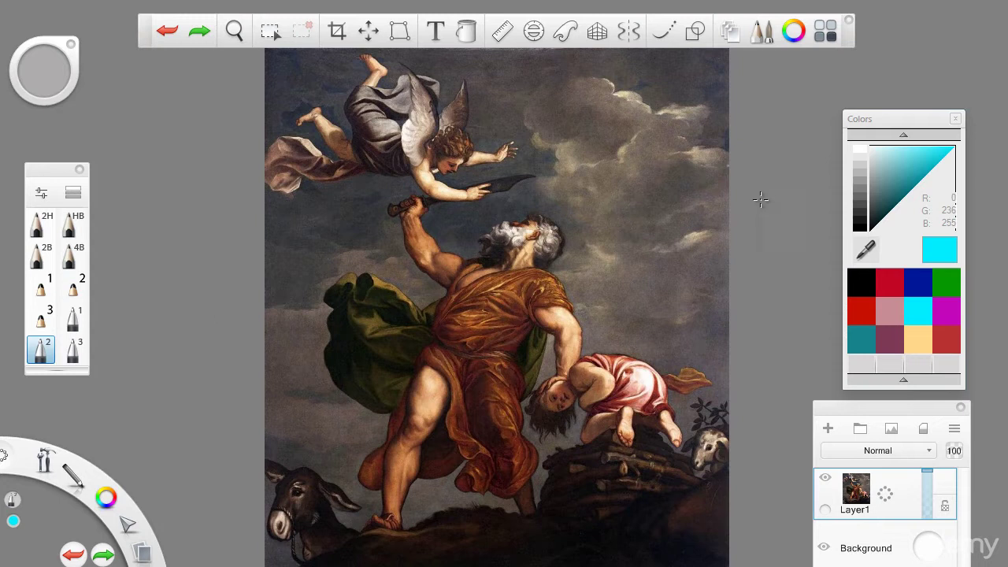
{"action": "key", "text": "space"}
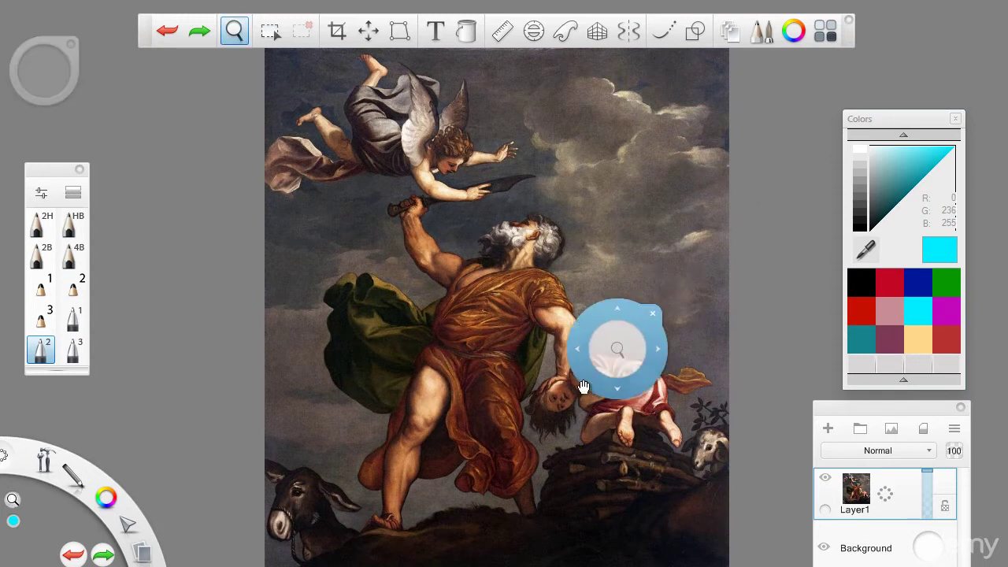
{"action": "left_click_drag", "start_coordinate": [595, 371], "coordinate": [602, 356]}
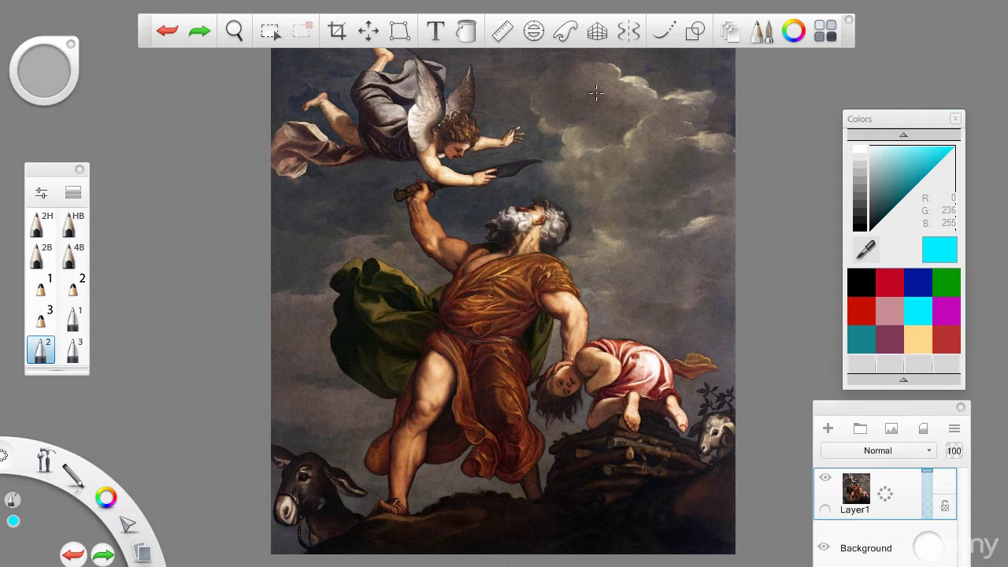
Step: Try a cyan downward arrow in the sky and a cyan upward arrow beside the green cloak
{"action": "mouse_move", "coordinate": [590, 85]}
{"action": "left_mouse_down"}
{"action": "mouse_move", "coordinate": [634, 299]}
{"action": "mouse_move", "coordinate": [671, 266]}
{"action": "left_mouse_up"}
{"action": "mouse_move", "coordinate": [364, 451]}
{"action": "left_mouse_down"}
{"action": "mouse_move", "coordinate": [344, 301]}
{"action": "mouse_move", "coordinate": [357, 200]}
{"action": "mouse_move", "coordinate": [320, 246]}
{"action": "mouse_move", "coordinate": [377, 230]}
{"action": "left_mouse_up"}
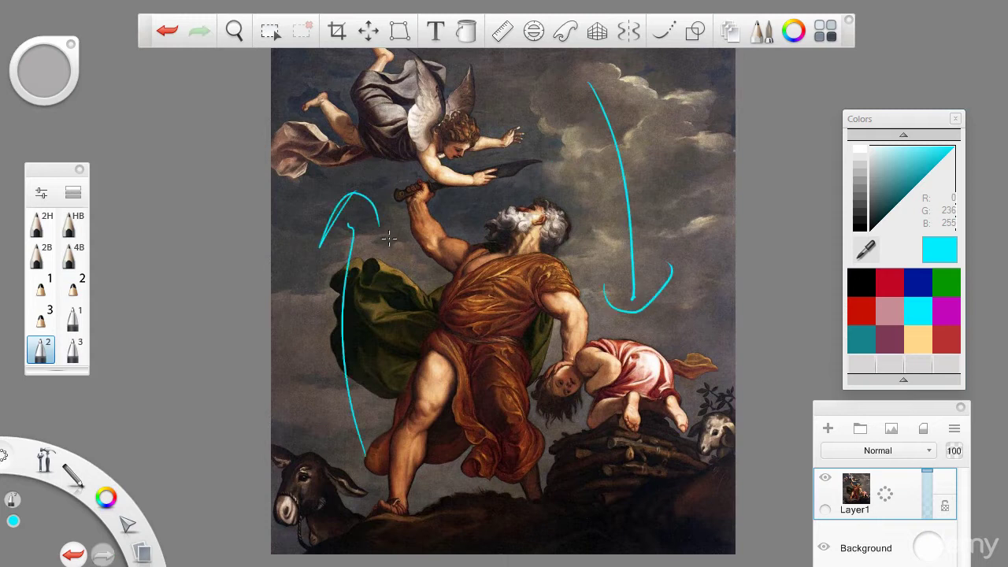
{"action": "key", "text": "ctrl+z"}
{"action": "key", "text": "ctrl+z"}
{"action": "key", "text": "ctrl+z"}
{"action": "key", "text": "ctrl+z"}
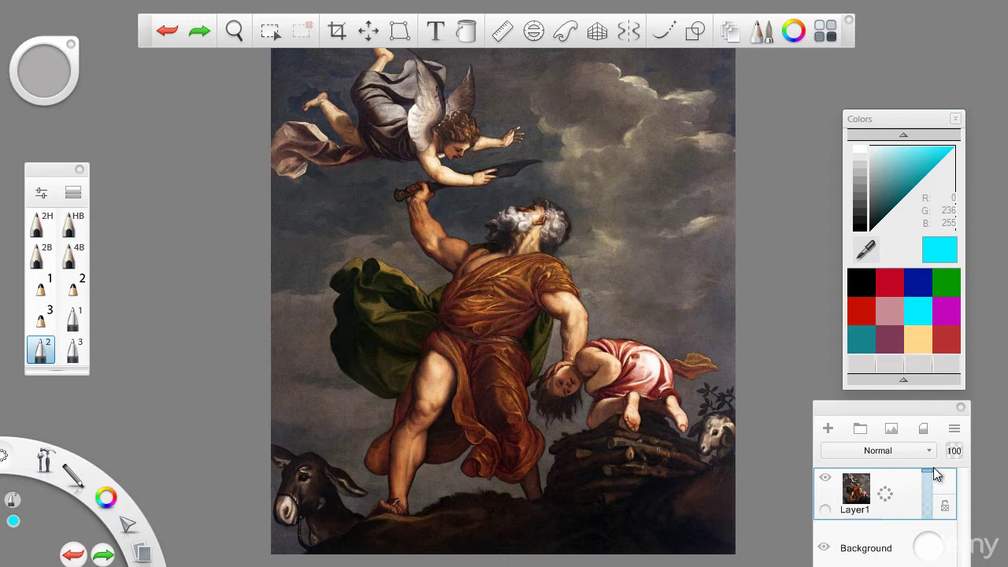
Step: Lower the opacity of the painting layer and add a new layer for the gesture sketch
{"action": "left_click_drag", "start_coordinate": [927, 468], "coordinate": [927, 500]}
{"action": "left_click", "coordinate": [828, 428]}
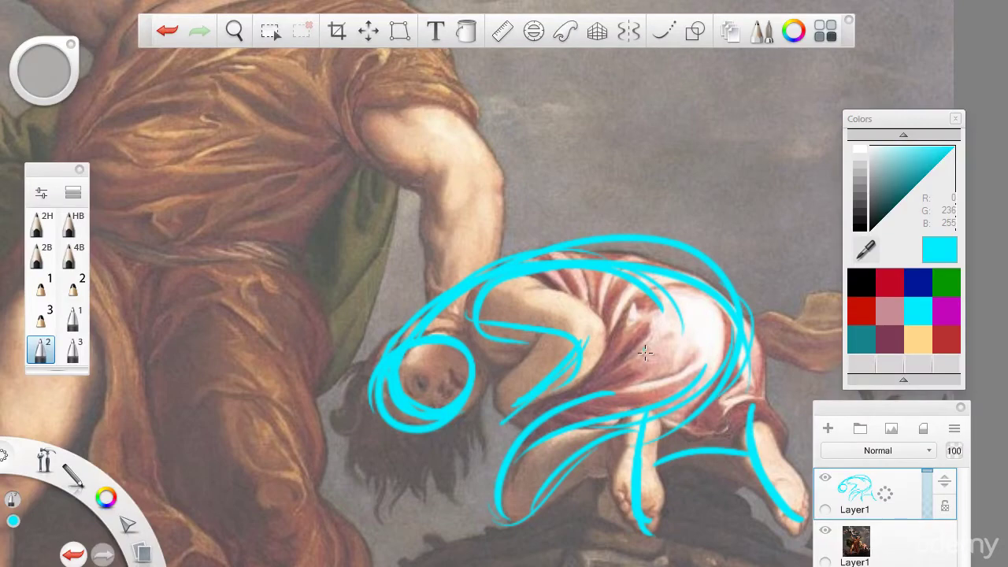
Step: Hide the painting layer to examine the crouching boy's gesture lines on their own, and show the painting again
{"action": "key", "text": "space"}
{"action": "left_click_drag", "start_coordinate": [510, 375], "coordinate": [520, 426]}
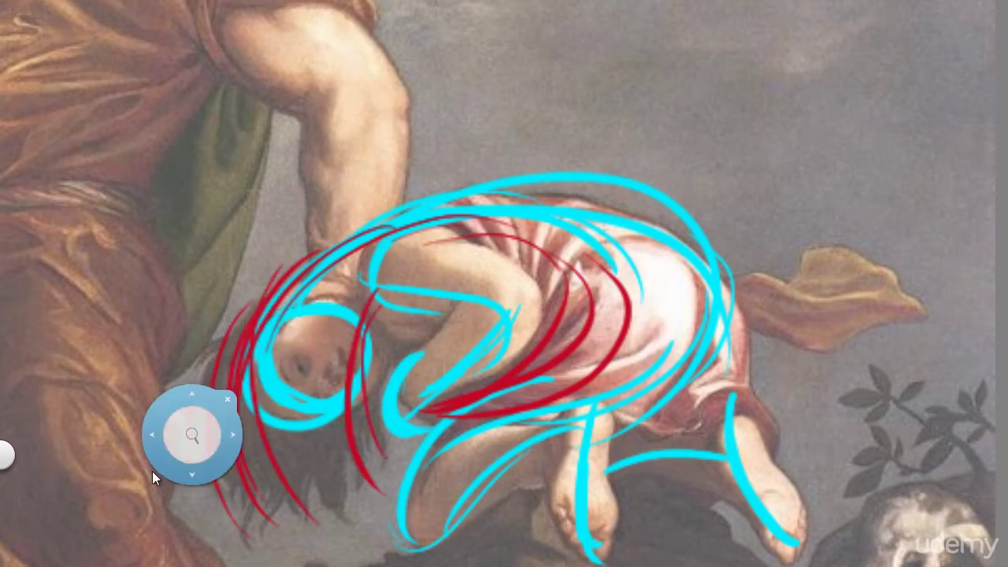
{"action": "left_click_drag", "start_coordinate": [151, 464], "coordinate": [156, 395]}
{"action": "key", "text": "Tab"}
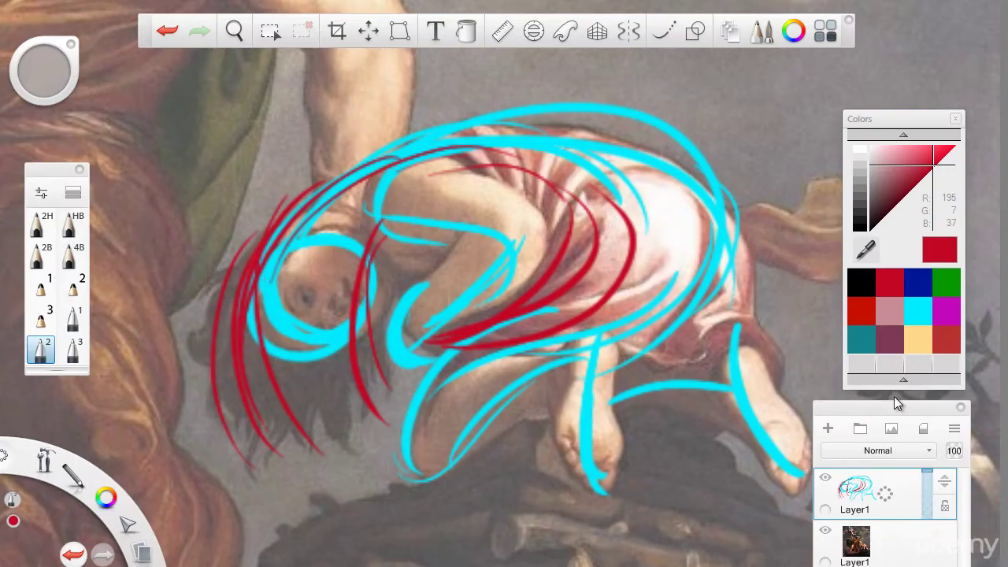
{"action": "left_click", "coordinate": [826, 531]}
{"action": "key", "text": "Tab"}
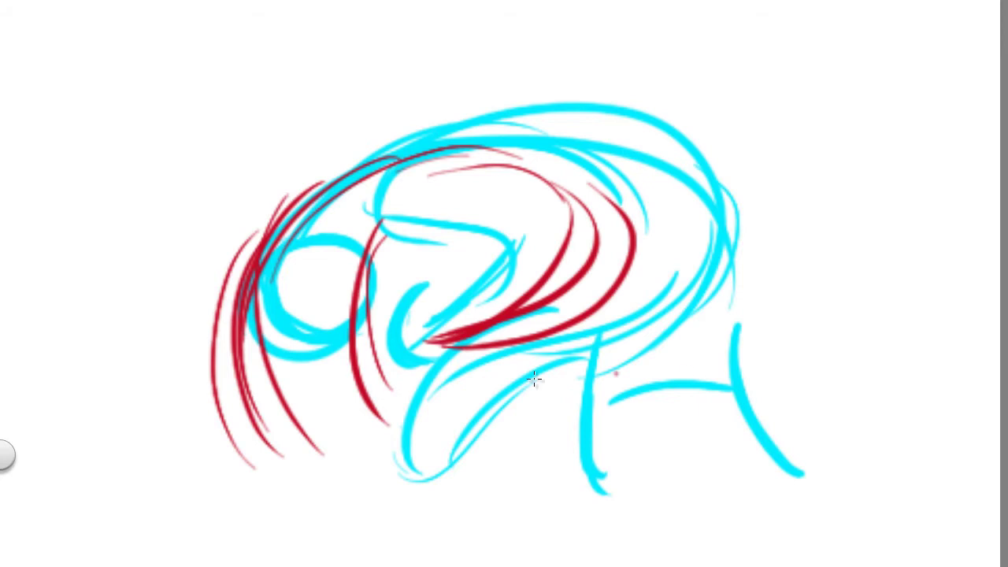
{"action": "key", "text": "Tab"}
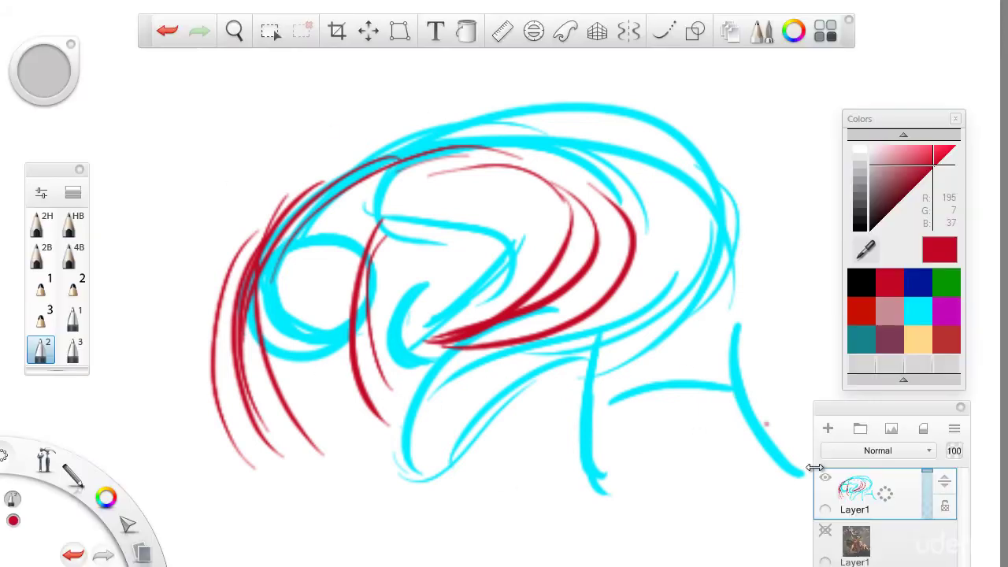
{"action": "left_click", "coordinate": [826, 531]}
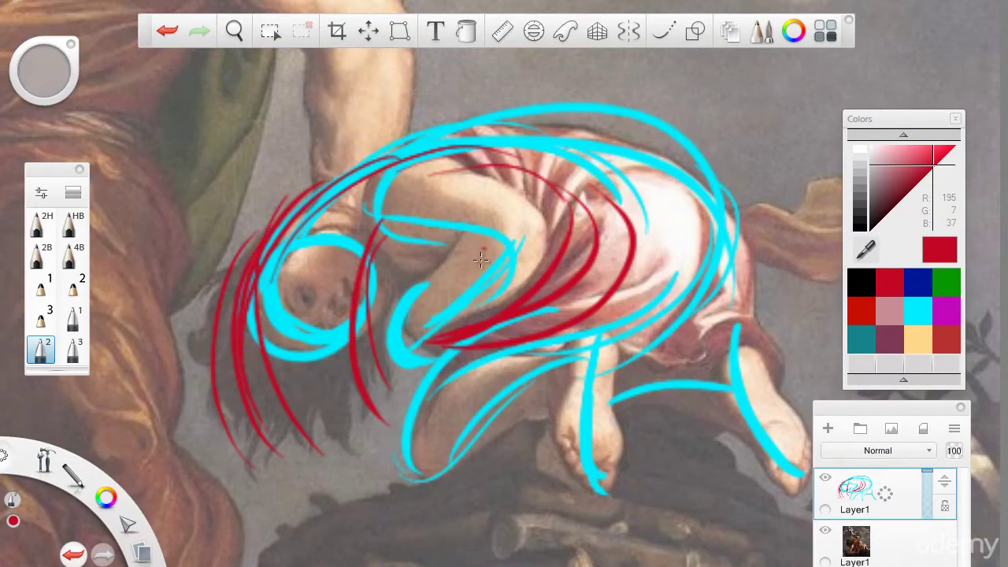
{"action": "key", "text": "Tab"}
{"action": "key", "text": "space"}
{"action": "left_click_drag", "start_coordinate": [419, 416], "coordinate": [166, 483]}
{"action": "key", "text": "Tab"}
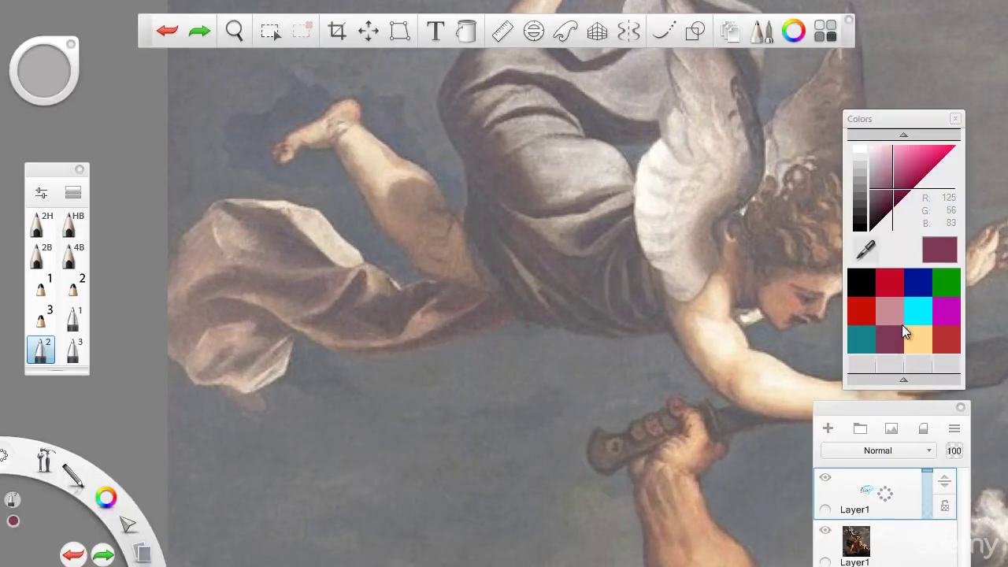
{"action": "left_click", "coordinate": [894, 284]}
{"action": "left_click_drag", "start_coordinate": [395, 433], "coordinate": [641, 315]}
{"action": "key", "text": "ctrl+z"}
{"action": "left_click", "coordinate": [953, 148]}
{"action": "left_click_drag", "start_coordinate": [385, 441], "coordinate": [592, 246]}
{"action": "key", "text": "ctrl+z"}
Step: Set the brush colour to bright green (R 10, G 255, B 0) and draw a downward arrow over the flying angel's body
{"action": "left_click", "coordinate": [947, 284]}
{"action": "left_click", "coordinate": [952, 150]}
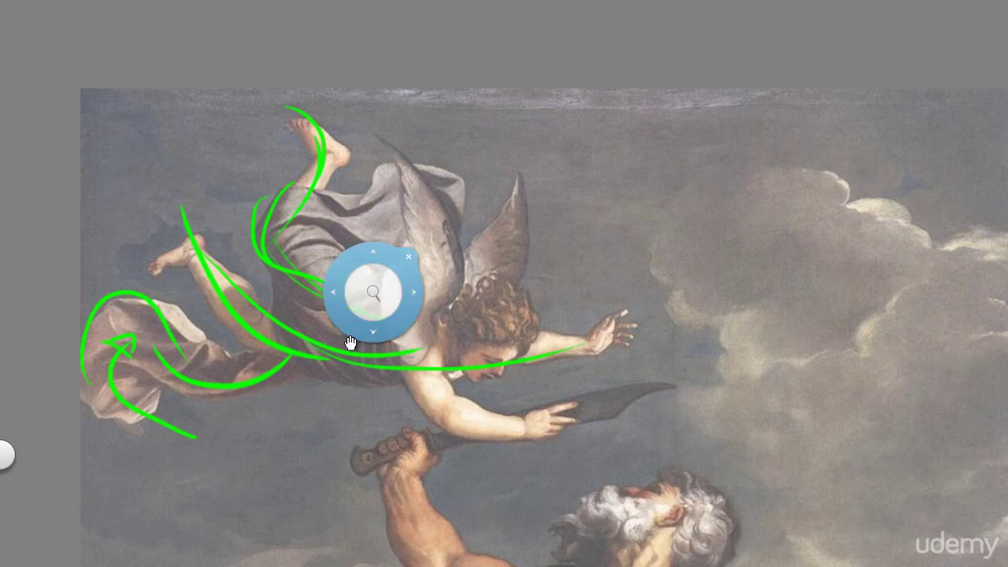
{"action": "left_click_drag", "start_coordinate": [336, 331], "coordinate": [316, 320]}
{"action": "left_click_drag", "start_coordinate": [351, 86], "coordinate": [345, 275]}
{"action": "mouse_move", "coordinate": [319, 228]}
{"action": "left_mouse_down"}
{"action": "mouse_move", "coordinate": [344, 281]}
{"action": "mouse_move", "coordinate": [402, 217]}
{"action": "left_mouse_up"}
{"action": "left_click_drag", "start_coordinate": [285, 238], "coordinate": [371, 231]}
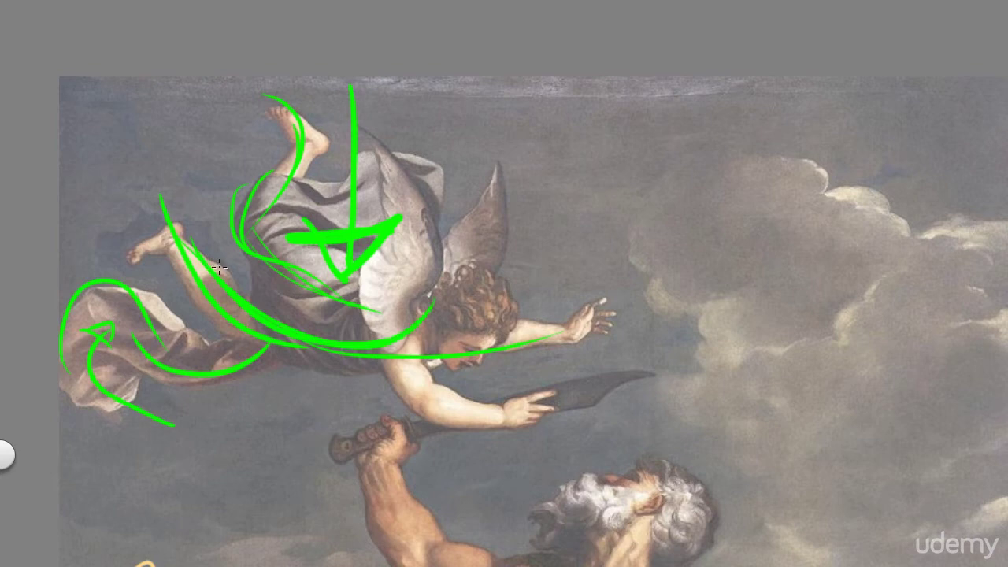
Step: Set the brush colour to red (R 195, G 7, B 37) and draw a sagging curve beneath the angel's torso
{"action": "key", "text": "Tab"}
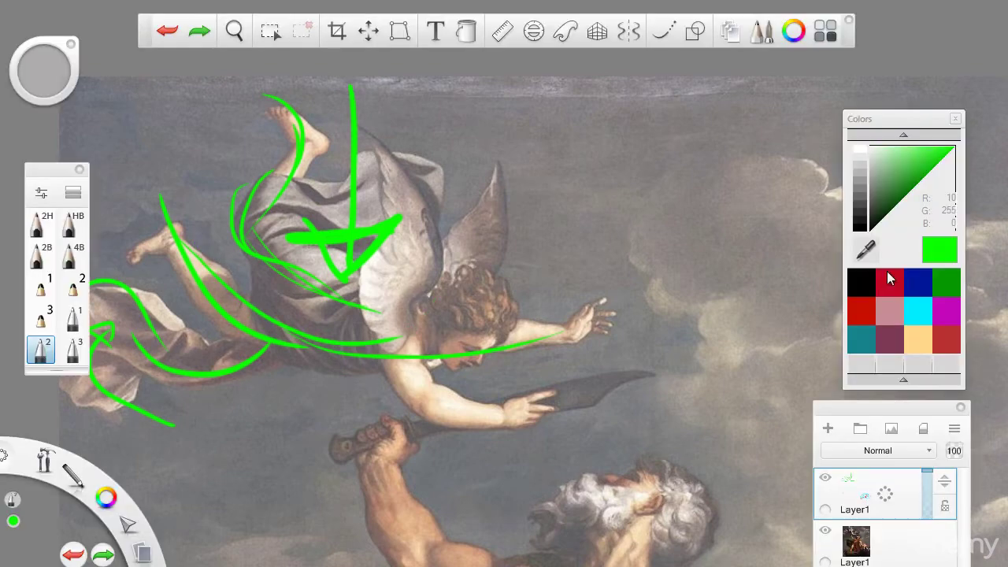
{"action": "left_click", "coordinate": [887, 279]}
{"action": "left_click_drag", "start_coordinate": [219, 239], "coordinate": [471, 275]}
{"action": "key", "text": "ctrl+z"}
{"action": "left_click_drag", "start_coordinate": [197, 256], "coordinate": [455, 293]}
{"action": "key", "text": "ctrl+z"}
{"action": "left_click_drag", "start_coordinate": [229, 258], "coordinate": [460, 315]}
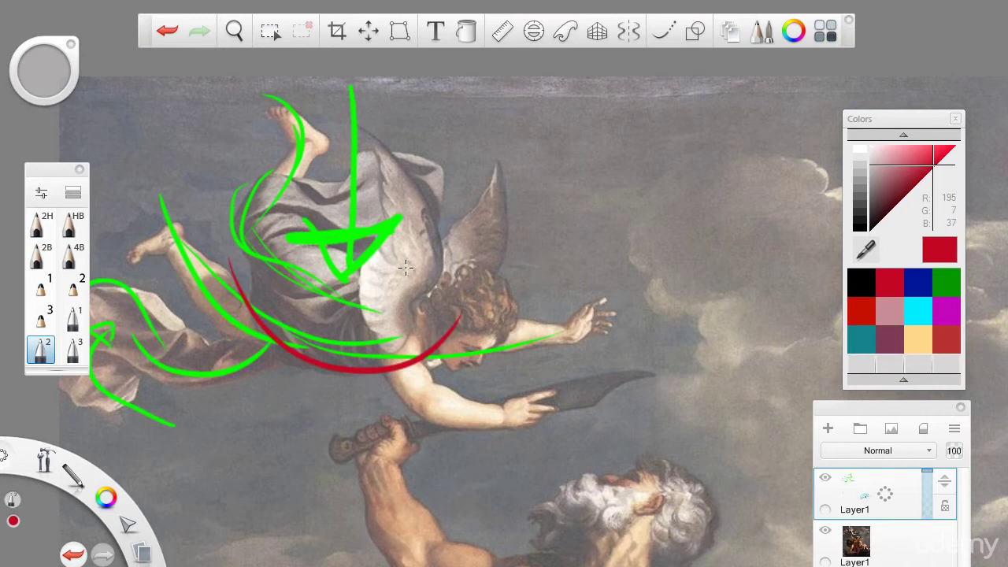
Step: Draw a red line down the angel's torso and curves along both wings that converge in an arrowhead at the shoulder
{"action": "left_click_drag", "start_coordinate": [341, 195], "coordinate": [356, 349]}
{"action": "mouse_move", "coordinate": [307, 299]}
{"action": "left_mouse_down"}
{"action": "mouse_move", "coordinate": [383, 296]}
{"action": "mouse_move", "coordinate": [378, 305]}
{"action": "left_mouse_up"}
{"action": "key", "text": "ctrl+z"}
{"action": "left_click_drag", "start_coordinate": [362, 129], "coordinate": [414, 302]}
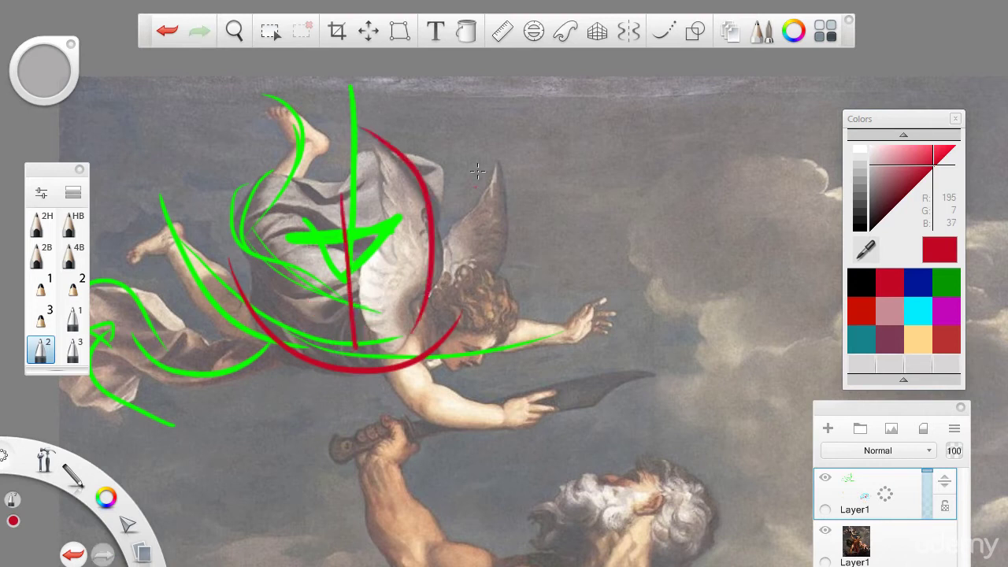
{"action": "left_click_drag", "start_coordinate": [491, 143], "coordinate": [422, 293]}
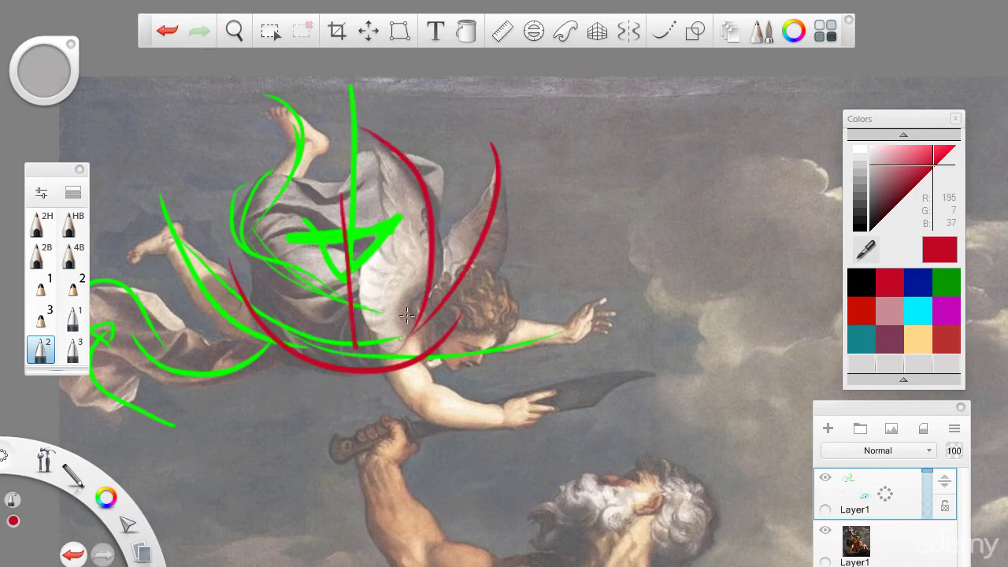
{"action": "left_click_drag", "start_coordinate": [417, 331], "coordinate": [402, 328]}
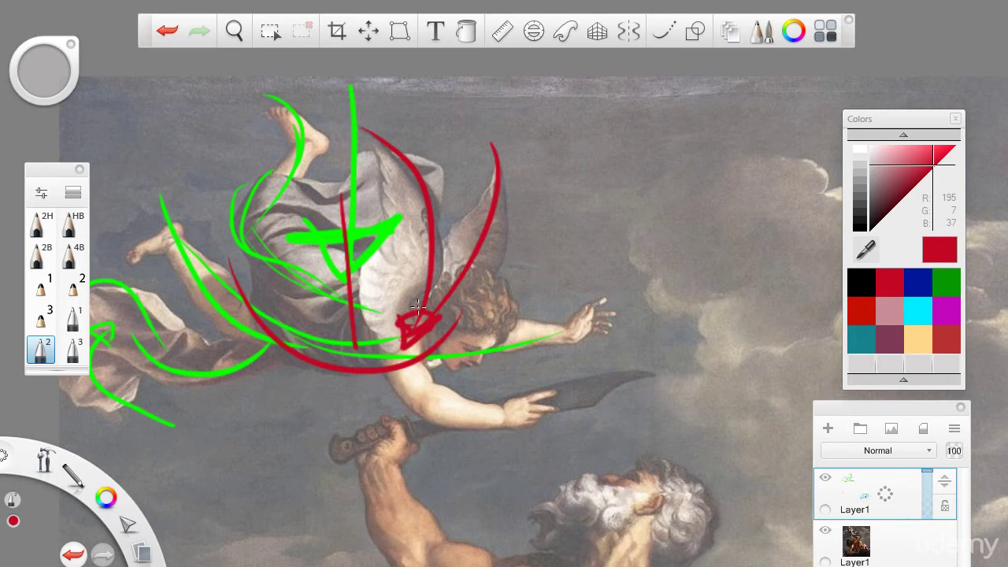
Step: Draw red curves along the angel's knife-grabbing arm, with a small downward arrow above the forearm
{"action": "key", "text": "space"}
{"action": "left_click_drag", "start_coordinate": [260, 350], "coordinate": [256, 400]}
{"action": "key", "text": "space"}
{"action": "left_click_drag", "start_coordinate": [280, 364], "coordinate": [276, 292]}
{"action": "key", "text": "space"}
{"action": "left_click_drag", "start_coordinate": [258, 326], "coordinate": [151, 270]}
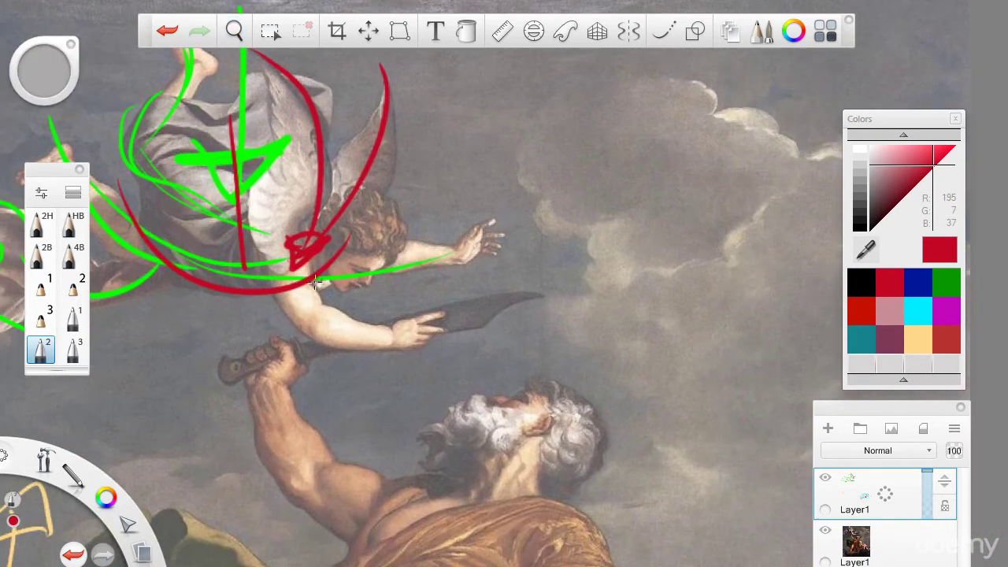
{"action": "left_click_drag", "start_coordinate": [277, 262], "coordinate": [410, 319]}
{"action": "mouse_move", "coordinate": [375, 235]}
{"action": "left_mouse_down"}
{"action": "mouse_move", "coordinate": [376, 308]}
{"action": "mouse_move", "coordinate": [350, 291]}
{"action": "mouse_move", "coordinate": [386, 300]}
{"action": "left_mouse_up"}
{"action": "key", "text": "ctrl+z"}
{"action": "key", "text": "ctrl+z"}
{"action": "mouse_move", "coordinate": [373, 287]}
{"action": "left_mouse_down"}
{"action": "mouse_move", "coordinate": [393, 288]}
{"action": "mouse_move", "coordinate": [387, 303]}
{"action": "mouse_move", "coordinate": [395, 289]}
{"action": "left_mouse_up"}
{"action": "left_click_drag", "start_coordinate": [276, 272], "coordinate": [431, 314]}
{"action": "key", "text": "space"}
{"action": "left_click_drag", "start_coordinate": [200, 389], "coordinate": [359, 397]}
{"action": "left_click_drag", "start_coordinate": [371, 351], "coordinate": [393, 353]}
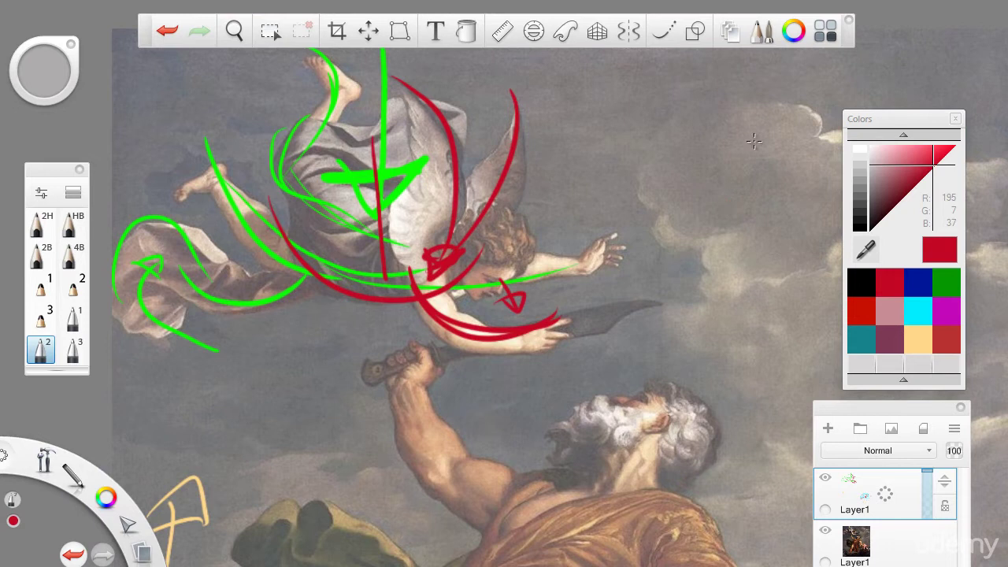
Step: Set the brush colour to crimson (R 202, G 0, B 79) and sweep a large sagging arc beneath the whole angel
{"action": "mouse_move", "coordinate": [743, 173]}
{"action": "left_mouse_down"}
{"action": "mouse_move", "coordinate": [536, 378]}
{"action": "mouse_move", "coordinate": [146, 418]}
{"action": "left_mouse_up"}
{"action": "key", "text": "ctrl+z"}
{"action": "left_click", "coordinate": [902, 332]}
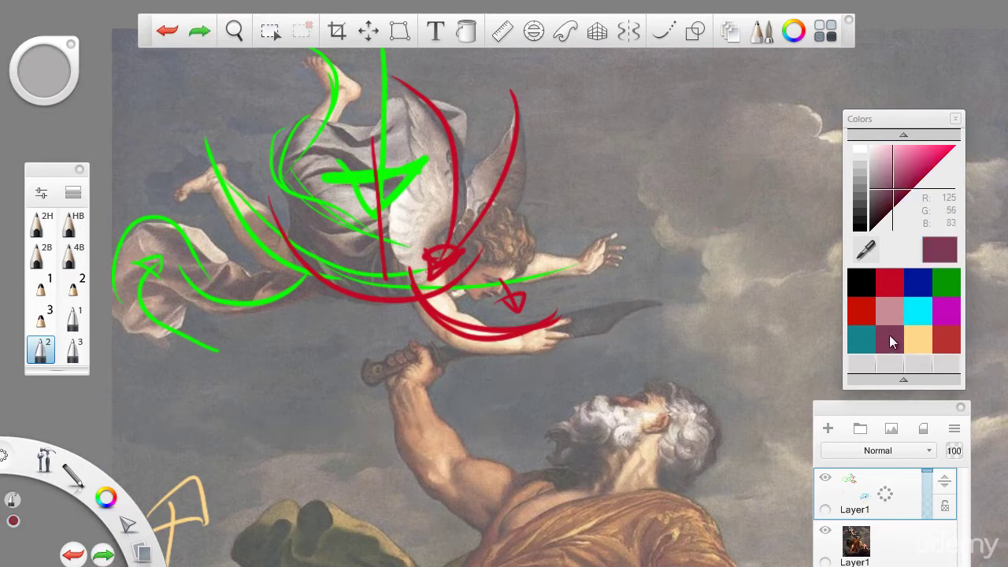
{"action": "left_click", "coordinate": [938, 162]}
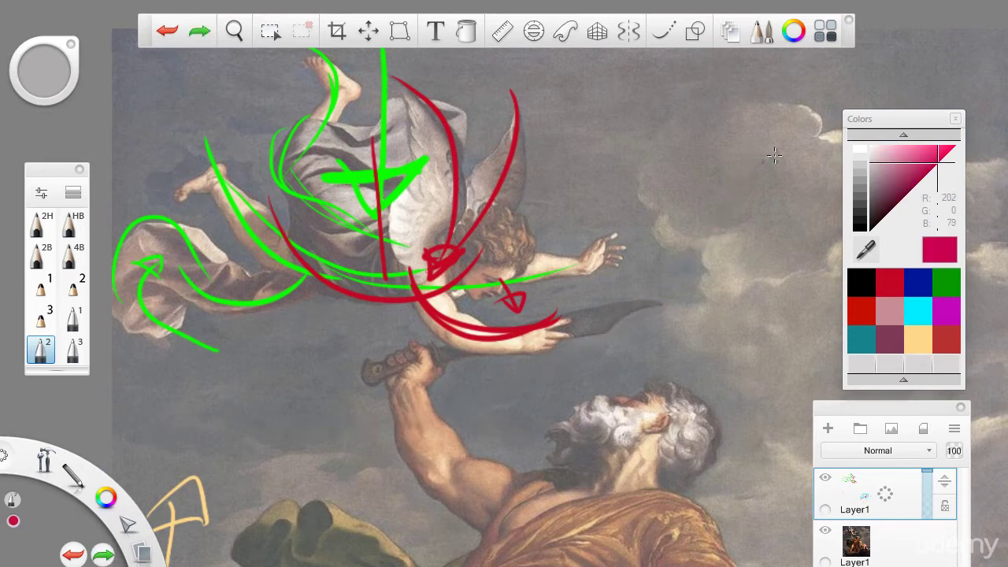
{"action": "mouse_move", "coordinate": [794, 126]}
{"action": "left_mouse_down"}
{"action": "mouse_move", "coordinate": [771, 174]}
{"action": "mouse_move", "coordinate": [589, 340]}
{"action": "mouse_move", "coordinate": [176, 378]}
{"action": "mouse_move", "coordinate": [112, 362]}
{"action": "left_mouse_up"}
Step: Draw a large crimson arrow pointing down toward the arc, in the sky beside the angel's wings
{"action": "left_click_drag", "start_coordinate": [579, 98], "coordinate": [615, 207]}
{"action": "mouse_move", "coordinate": [566, 167]}
{"action": "left_mouse_down"}
{"action": "mouse_move", "coordinate": [638, 138]}
{"action": "mouse_move", "coordinate": [646, 217]}
{"action": "left_mouse_up"}
{"action": "left_click_drag", "start_coordinate": [567, 165], "coordinate": [636, 236]}
{"action": "left_click_drag", "start_coordinate": [626, 148], "coordinate": [627, 197]}
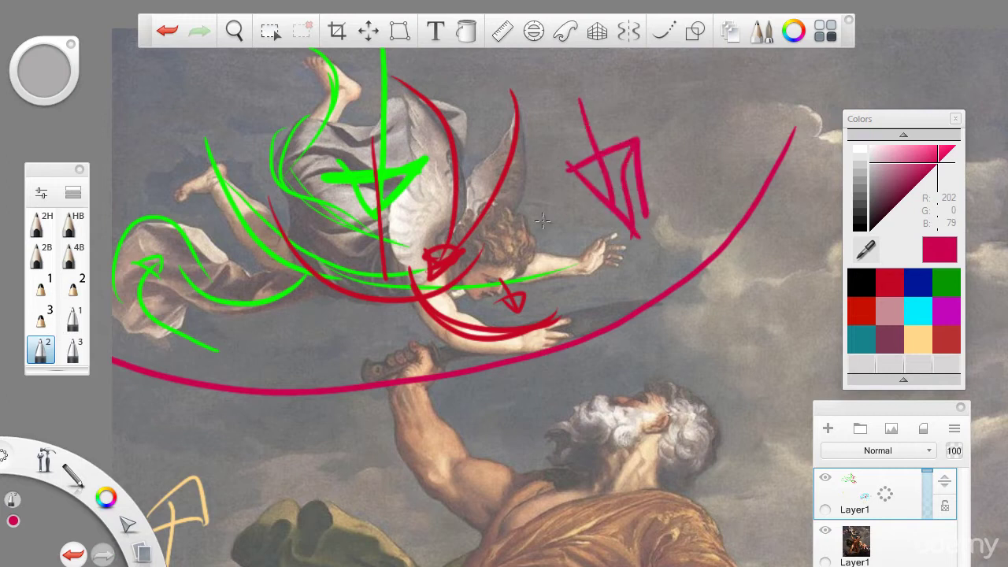
Step: Compare the gesture lines on the crouching boy with those on the angel across the whole painting
{"action": "key", "text": "space"}
{"action": "left_click_drag", "start_coordinate": [438, 322], "coordinate": [315, 134]}
{"action": "left_click_drag", "start_coordinate": [477, 382], "coordinate": [335, 153]}
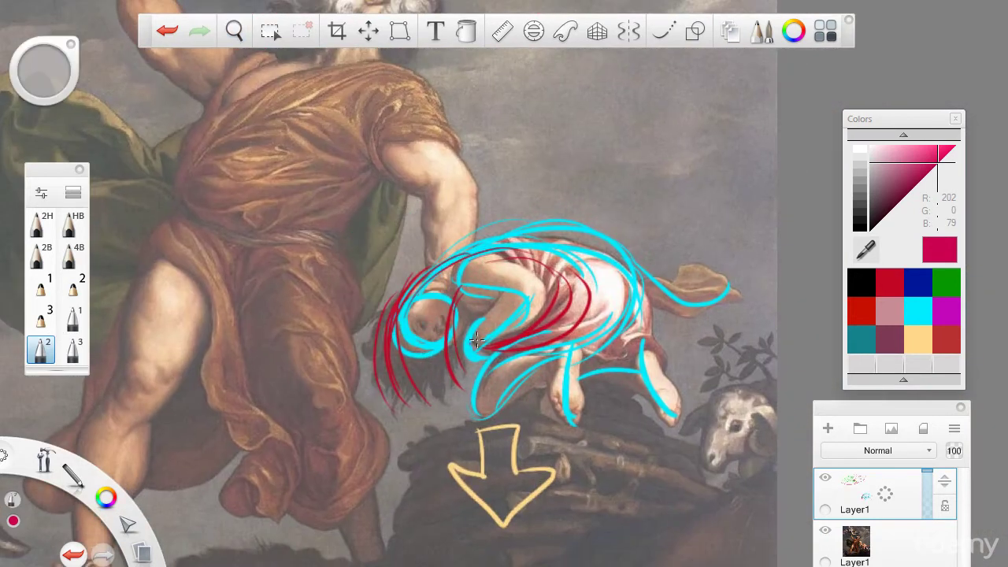
{"action": "key", "text": "space"}
{"action": "left_click_drag", "start_coordinate": [315, 405], "coordinate": [417, 504]}
{"action": "left_click_drag", "start_coordinate": [369, 451], "coordinate": [458, 543]}
{"action": "left_click_drag", "start_coordinate": [343, 454], "coordinate": [427, 549]}
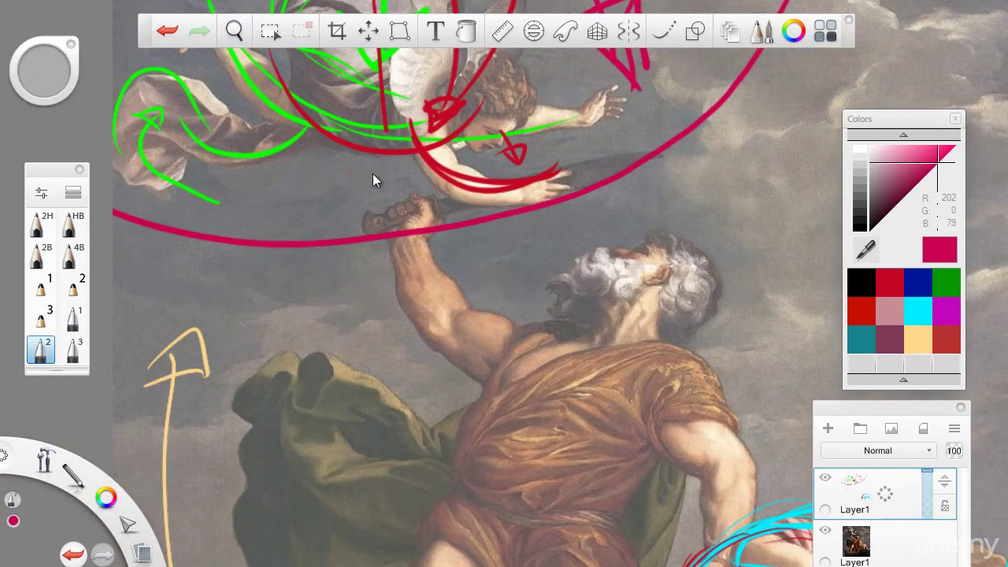
{"action": "key", "text": "space"}
{"action": "left_click_drag", "start_coordinate": [373, 397], "coordinate": [330, 186]}
{"action": "left_click_drag", "start_coordinate": [439, 461], "coordinate": [344, 333]}
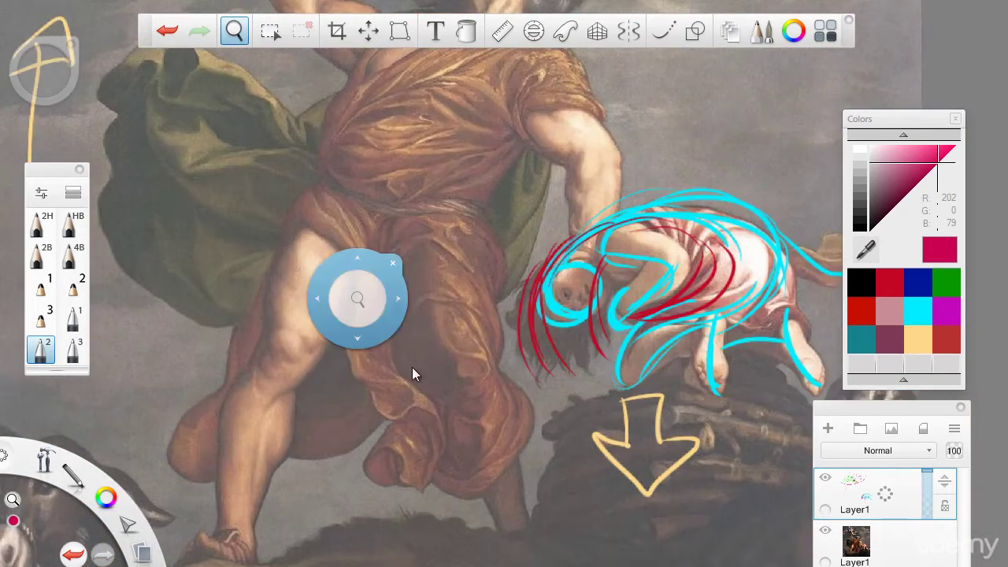
{"action": "left_click_drag", "start_coordinate": [416, 360], "coordinate": [437, 474]}
{"action": "left_click_drag", "start_coordinate": [346, 388], "coordinate": [365, 490]}
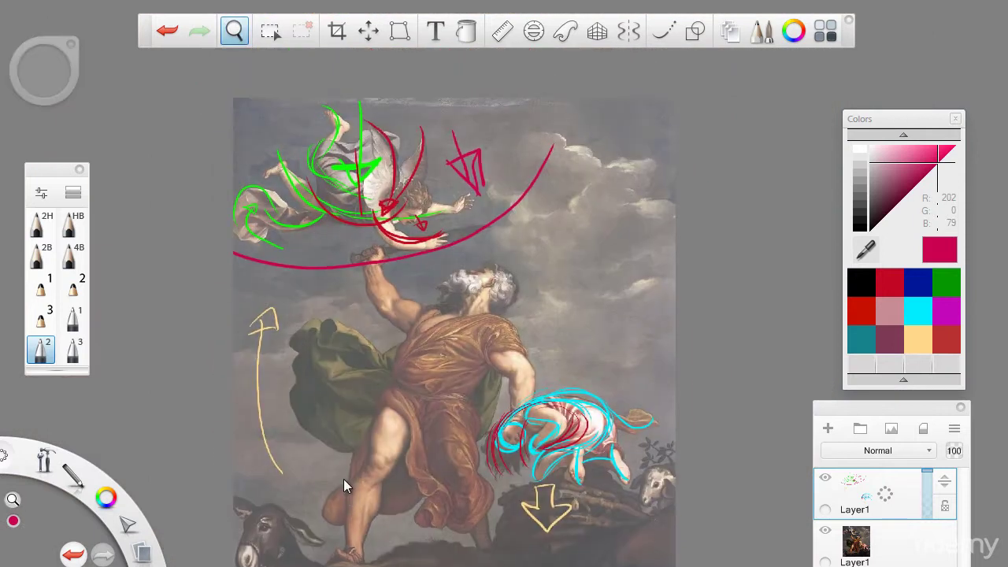
{"action": "mouse_move", "coordinate": [480, 514]}
{"action": "left_mouse_down"}
{"action": "mouse_move", "coordinate": [435, 509]}
{"action": "mouse_move", "coordinate": [311, 396]}
{"action": "mouse_move", "coordinate": [327, 268]}
{"action": "mouse_move", "coordinate": [305, 280]}
{"action": "mouse_move", "coordinate": [312, 309]}
{"action": "mouse_move", "coordinate": [376, 307]}
{"action": "left_mouse_up"}
{"action": "key", "text": "ctrl+z"}
{"action": "mouse_move", "coordinate": [457, 139]}
{"action": "left_mouse_down"}
{"action": "mouse_move", "coordinate": [585, 397]}
{"action": "mouse_move", "coordinate": [557, 361]}
{"action": "mouse_move", "coordinate": [579, 348]}
{"action": "left_mouse_up"}
{"action": "key", "text": "ctrl+z"}
{"action": "left_click", "coordinate": [235, 31]}
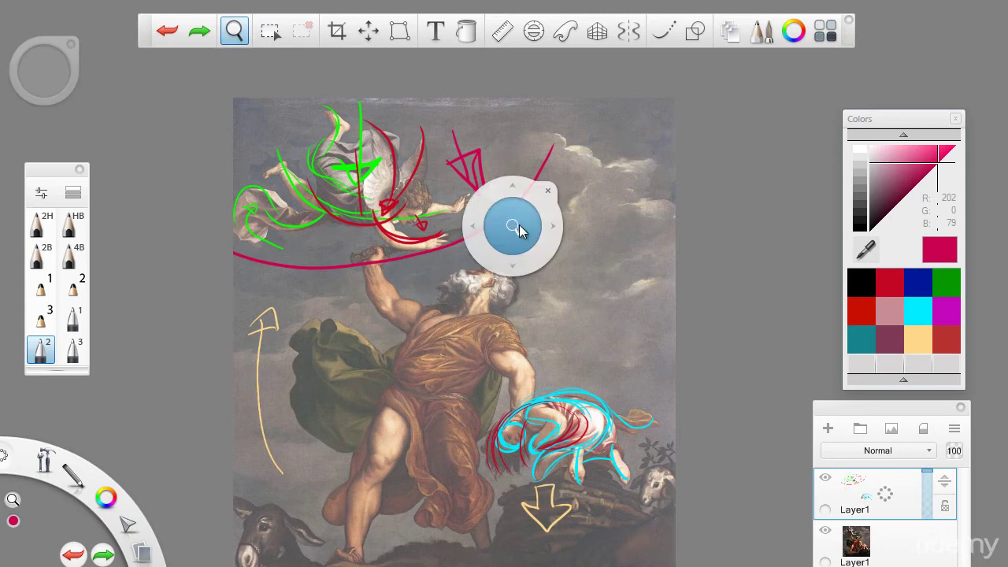
{"action": "left_click_drag", "start_coordinate": [518, 225], "coordinate": [549, 68]}
{"action": "left_click_drag", "start_coordinate": [395, 426], "coordinate": [578, 461]}
{"action": "left_click_drag", "start_coordinate": [382, 292], "coordinate": [386, 365]}
{"action": "left_click_drag", "start_coordinate": [274, 474], "coordinate": [250, 370]}
{"action": "key", "text": "Escape"}
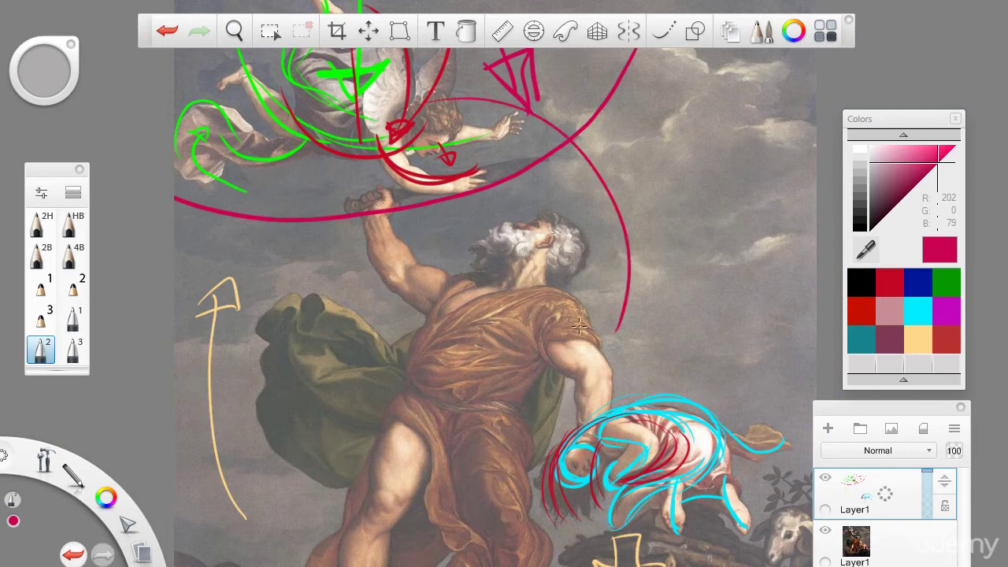
{"action": "mouse_move", "coordinate": [516, 137]}
{"action": "left_mouse_down"}
{"action": "mouse_move", "coordinate": [612, 191]}
{"action": "mouse_move", "coordinate": [559, 153]}
{"action": "left_mouse_up"}
{"action": "key", "text": "ctrl+z"}
{"action": "left_click", "coordinate": [919, 337]}
{"action": "mouse_move", "coordinate": [485, 219]}
{"action": "left_mouse_down"}
{"action": "mouse_move", "coordinate": [572, 203]}
{"action": "mouse_move", "coordinate": [508, 223]}
{"action": "left_mouse_up"}
{"action": "key", "text": "ctrl+z"}
{"action": "key", "text": "space"}
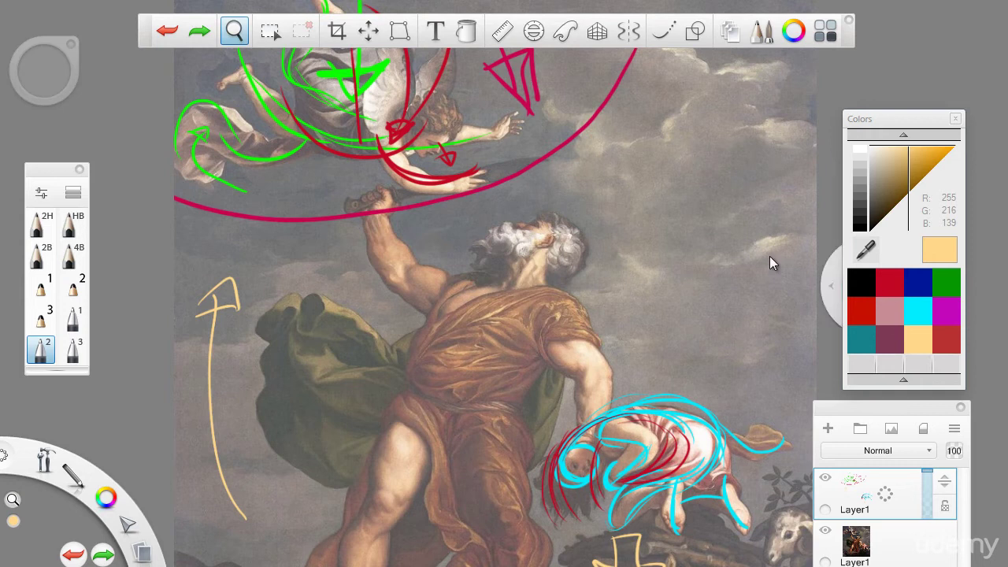
{"action": "left_click_drag", "start_coordinate": [690, 276], "coordinate": [658, 246]}
{"action": "mouse_move", "coordinate": [384, 402]}
{"action": "left_mouse_down"}
{"action": "mouse_move", "coordinate": [414, 315]}
{"action": "mouse_move", "coordinate": [477, 277]}
{"action": "mouse_move", "coordinate": [513, 204]}
{"action": "left_mouse_up"}
{"action": "mouse_move", "coordinate": [371, 342]}
{"action": "left_mouse_down"}
{"action": "mouse_move", "coordinate": [541, 344]}
{"action": "mouse_move", "coordinate": [597, 373]}
{"action": "left_mouse_up"}
{"action": "left_click", "coordinate": [890, 290]}
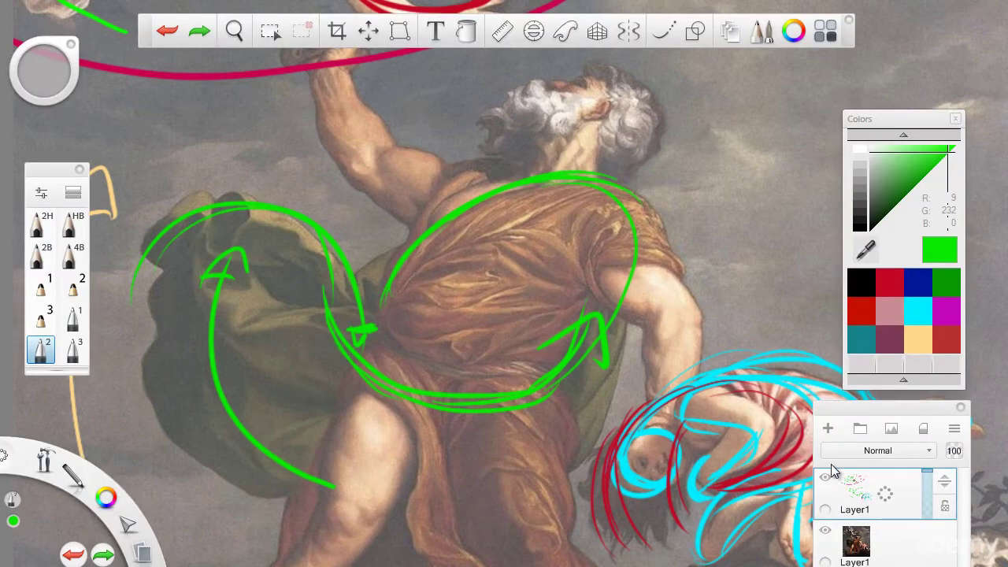
Step: Hide the sketch layer to examine the central figure in the painting without the gesture lines
{"action": "left_click", "coordinate": [824, 477]}
{"action": "key", "text": "space"}
{"action": "mouse_move", "coordinate": [612, 207]}
{"action": "left_mouse_down"}
{"action": "mouse_move", "coordinate": [542, 378]}
{"action": "mouse_move", "coordinate": [608, 250]}
{"action": "left_mouse_up"}
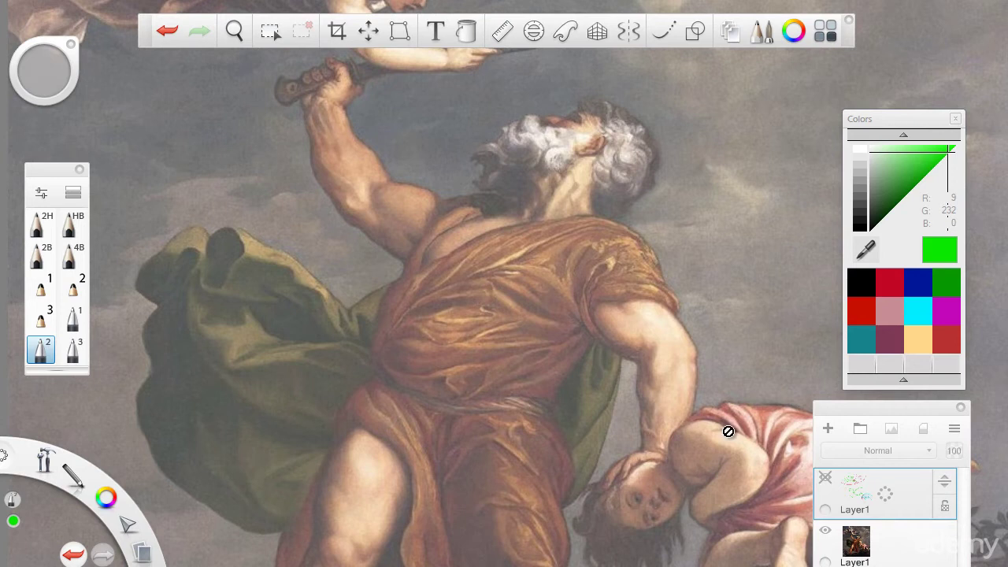
Step: Show the sketch layer again over the painting, with the gesture lines of both the angel and the central figure in view
{"action": "left_click", "coordinate": [825, 530]}
{"action": "left_click", "coordinate": [824, 530]}
{"action": "left_click", "coordinate": [825, 477]}
{"action": "key", "text": "space"}
{"action": "left_click_drag", "start_coordinate": [390, 374], "coordinate": [460, 469]}
{"action": "key", "text": "space"}
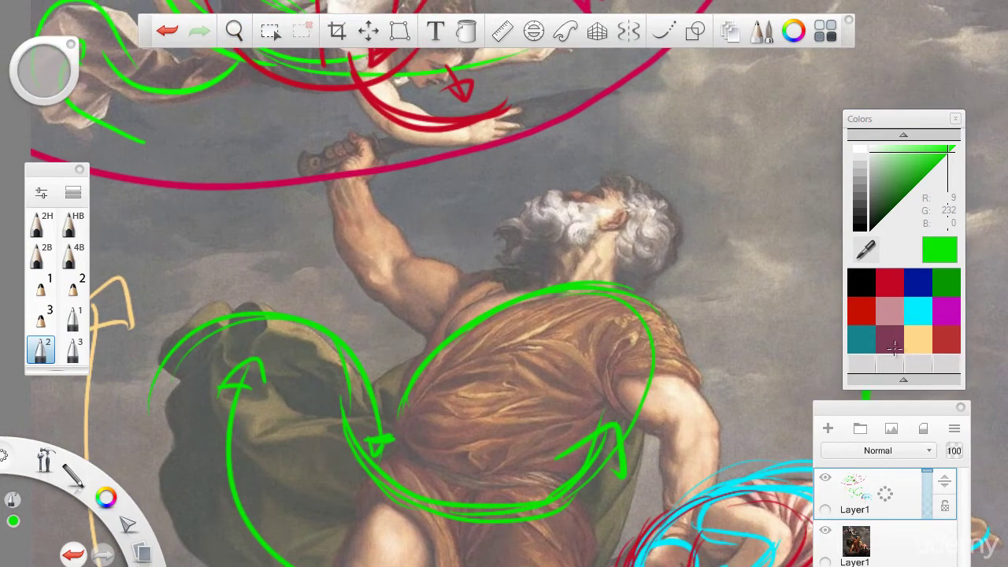
Step: Undo the last stroke and set the brush colour to bright cyan
{"action": "key", "text": "ctrl+z"}
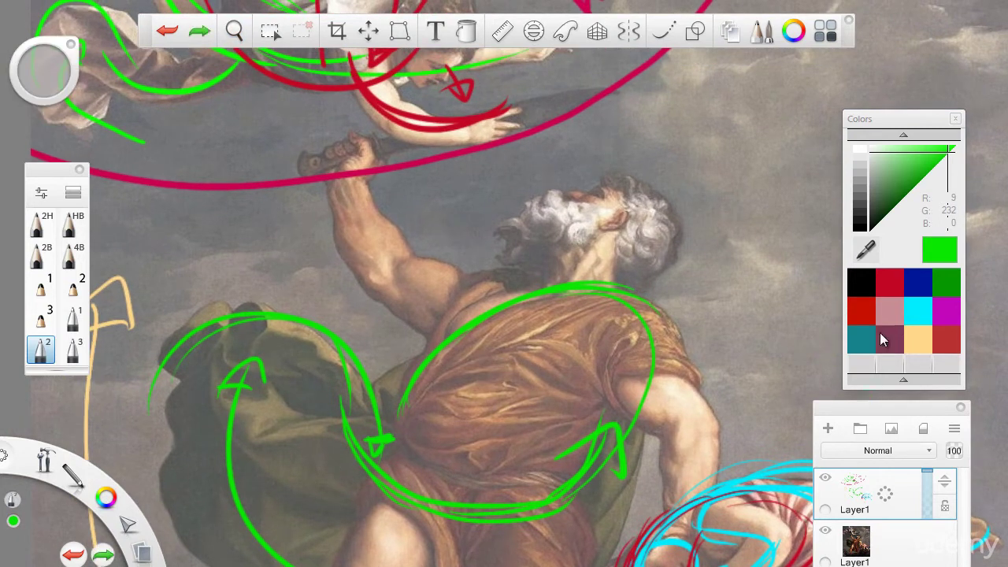
{"action": "left_click", "coordinate": [918, 319]}
{"action": "key", "text": "space"}
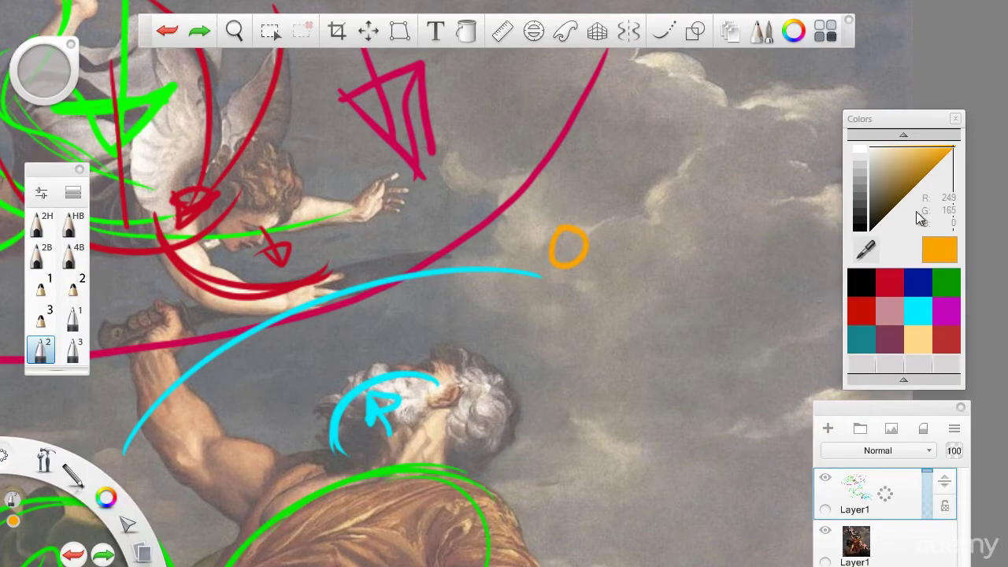
Step: Set the brush colour to bright red (R 255, G 30, B 65) and letter "Opp." in the sky beside the angel
{"action": "left_click", "coordinate": [898, 311]}
{"action": "left_click_drag", "start_coordinate": [931, 156], "coordinate": [945, 146]}
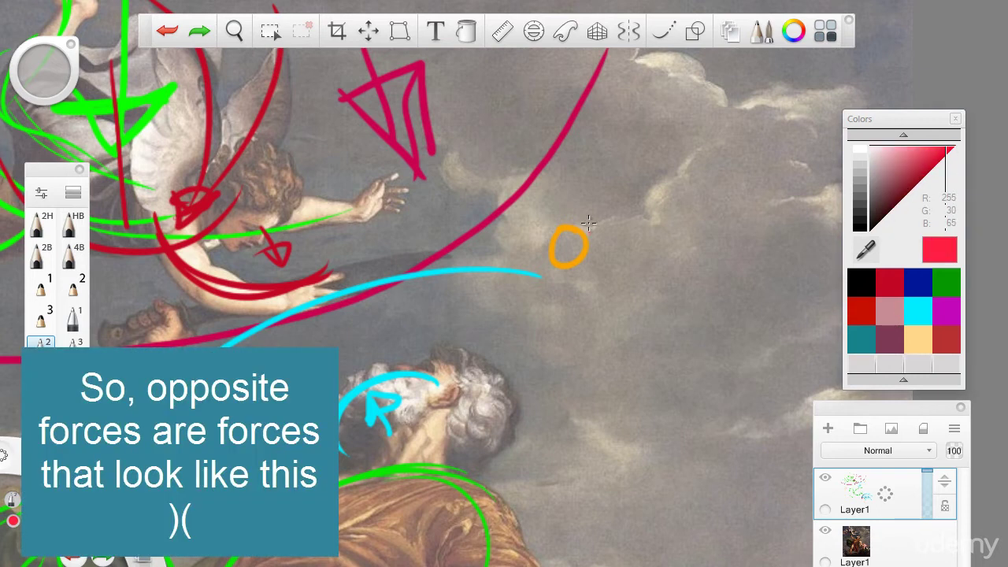
{"action": "left_click_drag", "start_coordinate": [571, 221], "coordinate": [566, 224]}
{"action": "mouse_move", "coordinate": [602, 272]}
{"action": "left_mouse_down"}
{"action": "mouse_move", "coordinate": [607, 251]}
{"action": "mouse_move", "coordinate": [630, 246]}
{"action": "left_mouse_up"}
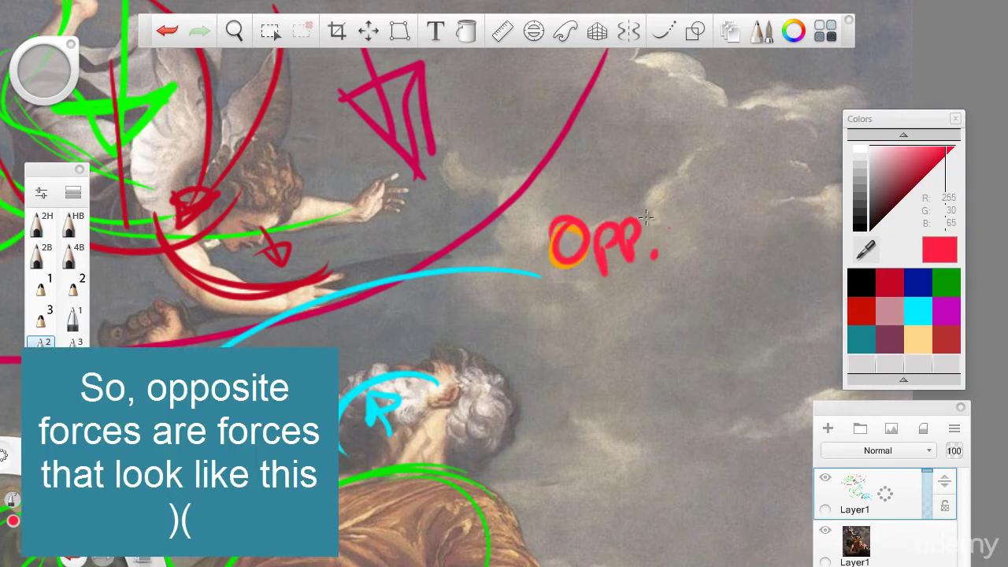
Step: Draw two red arcs bulging toward each other, like )(, beside the "Opp." lettering, with an arrow pointing into the left arc
{"action": "left_click_drag", "start_coordinate": [665, 183], "coordinate": [662, 283]}
{"action": "mouse_move", "coordinate": [764, 167]}
{"action": "left_mouse_down"}
{"action": "mouse_move", "coordinate": [767, 279]}
{"action": "mouse_move", "coordinate": [777, 289]}
{"action": "left_mouse_up"}
{"action": "left_click_drag", "start_coordinate": [668, 216], "coordinate": [671, 244]}
Step: Add a small red arrow pointing left into the right arc of the opposing-forces diagram, redoing the first attempt
{"action": "key", "text": "space"}
{"action": "left_click_drag", "start_coordinate": [622, 290], "coordinate": [560, 304]}
{"action": "left_click_drag", "start_coordinate": [713, 239], "coordinate": [677, 243]}
{"action": "left_click_drag", "start_coordinate": [675, 229], "coordinate": [659, 247]}
{"action": "key", "text": "ctrl+z"}
{"action": "key", "text": "ctrl+z"}
{"action": "left_click_drag", "start_coordinate": [740, 233], "coordinate": [691, 238]}
{"action": "left_click_drag", "start_coordinate": [687, 224], "coordinate": [685, 248]}
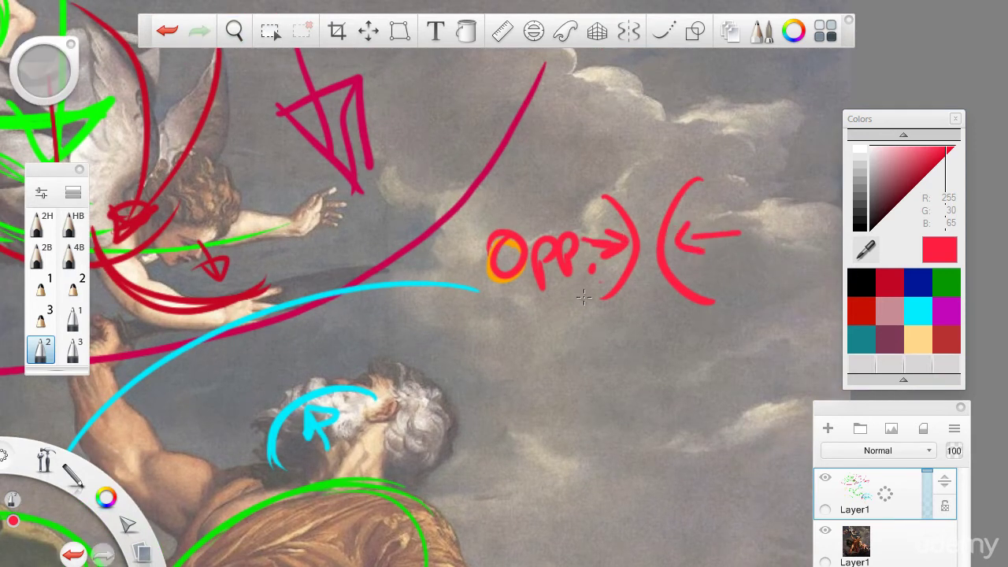
Step: Compare the sagging arcs beneath the angel with the rising cyan arcs above the bearded central figure
{"action": "key", "text": "space"}
{"action": "left_click_drag", "start_coordinate": [482, 358], "coordinate": [605, 196]}
{"action": "left_click_drag", "start_coordinate": [301, 236], "coordinate": [319, 309]}
{"action": "mouse_move", "coordinate": [639, 126]}
{"action": "left_mouse_down"}
{"action": "mouse_move", "coordinate": [373, 288]}
{"action": "mouse_move", "coordinate": [230, 321]}
{"action": "left_mouse_up"}
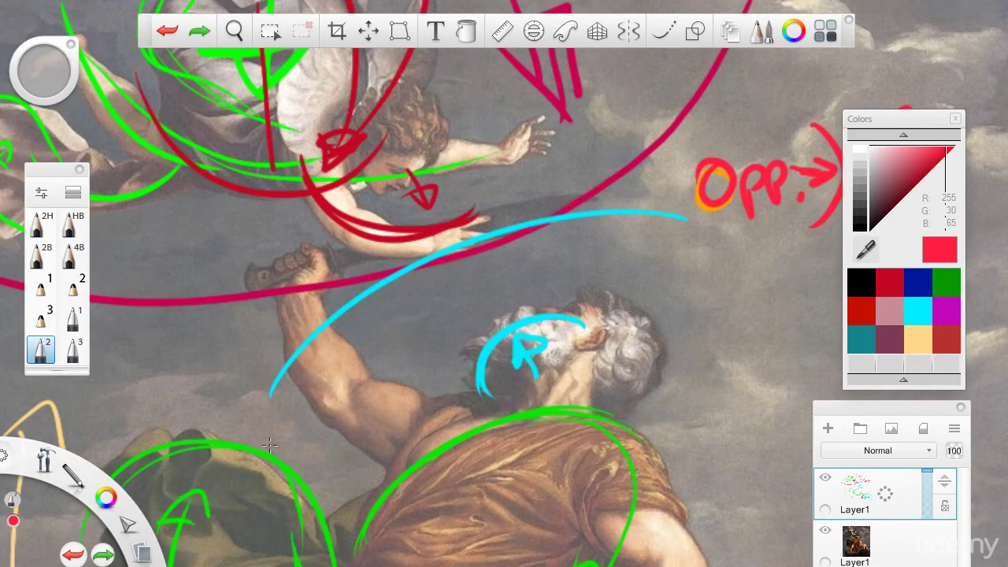
{"action": "mouse_move", "coordinate": [213, 456]}
{"action": "left_mouse_down"}
{"action": "mouse_move", "coordinate": [365, 322]}
{"action": "mouse_move", "coordinate": [728, 291]}
{"action": "left_mouse_up"}
{"action": "key", "text": "ctrl+z"}
{"action": "key", "text": "space"}
{"action": "left_click_drag", "start_coordinate": [459, 302], "coordinate": [442, 400]}
{"action": "mouse_move", "coordinate": [352, 417]}
{"action": "left_mouse_down"}
{"action": "mouse_move", "coordinate": [373, 421]}
{"action": "mouse_move", "coordinate": [380, 444]}
{"action": "left_mouse_up"}
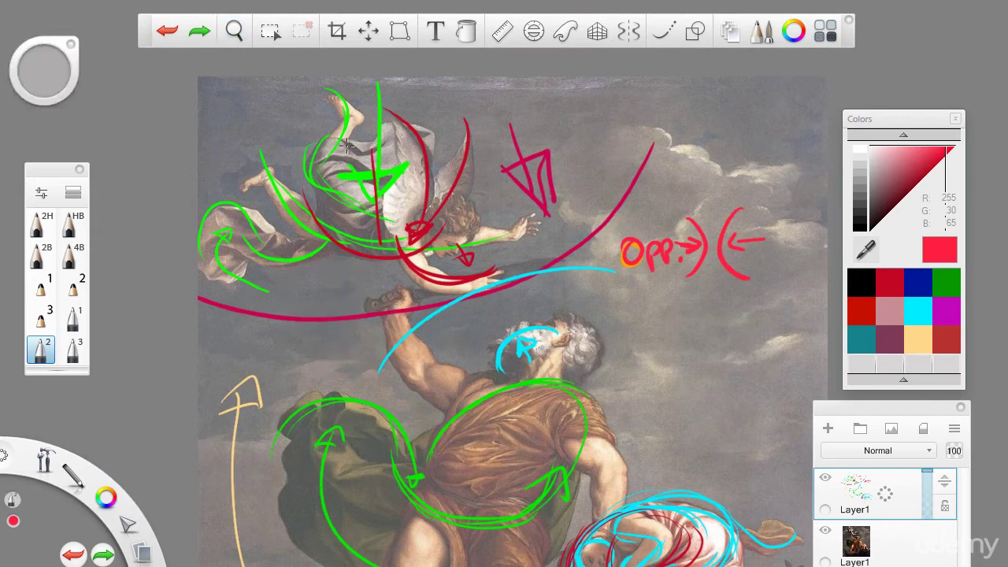
Step: Sketch red gesture lines with arrows through the central figure's arms and shoulders, and red curves around the lower folds of his robe
{"action": "key", "text": "space"}
{"action": "left_click_drag", "start_coordinate": [288, 324], "coordinate": [215, 95]}
{"action": "left_click_drag", "start_coordinate": [274, 266], "coordinate": [266, 322]}
{"action": "left_click_drag", "start_coordinate": [325, 254], "coordinate": [297, 323]}
{"action": "mouse_move", "coordinate": [384, 275]}
{"action": "left_mouse_down"}
{"action": "mouse_move", "coordinate": [391, 200]}
{"action": "mouse_move", "coordinate": [377, 272]}
{"action": "left_mouse_up"}
{"action": "left_click_drag", "start_coordinate": [298, 386], "coordinate": [265, 264]}
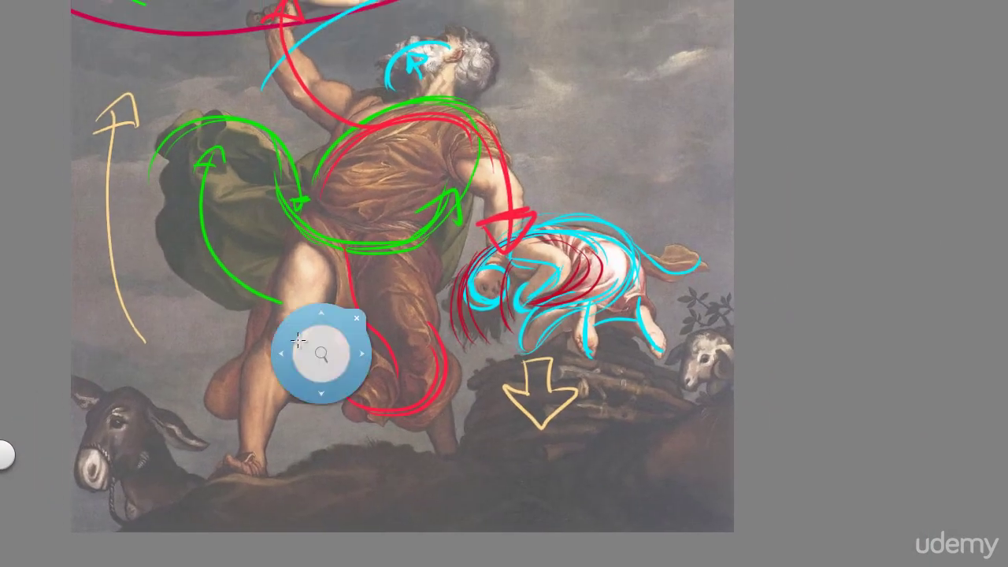
Step: Draw a magenta gesture curve sweeping down the ram's head beside the woodpile
{"action": "mouse_move", "coordinate": [148, 275]}
{"action": "left_mouse_down"}
{"action": "mouse_move", "coordinate": [727, 266]}
{"action": "mouse_move", "coordinate": [399, 275]}
{"action": "left_mouse_up"}
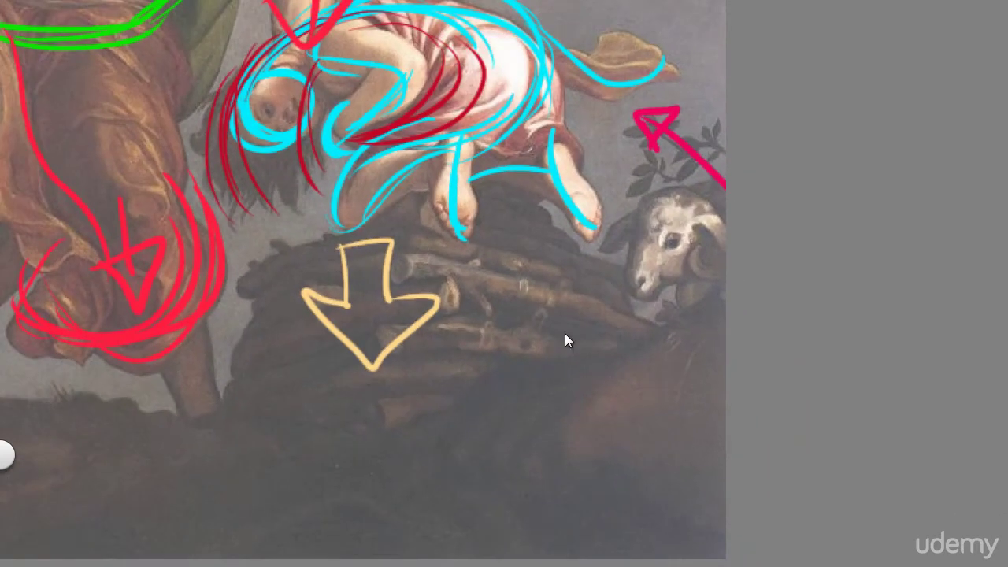
{"action": "left_click_drag", "start_coordinate": [681, 177], "coordinate": [621, 243]}
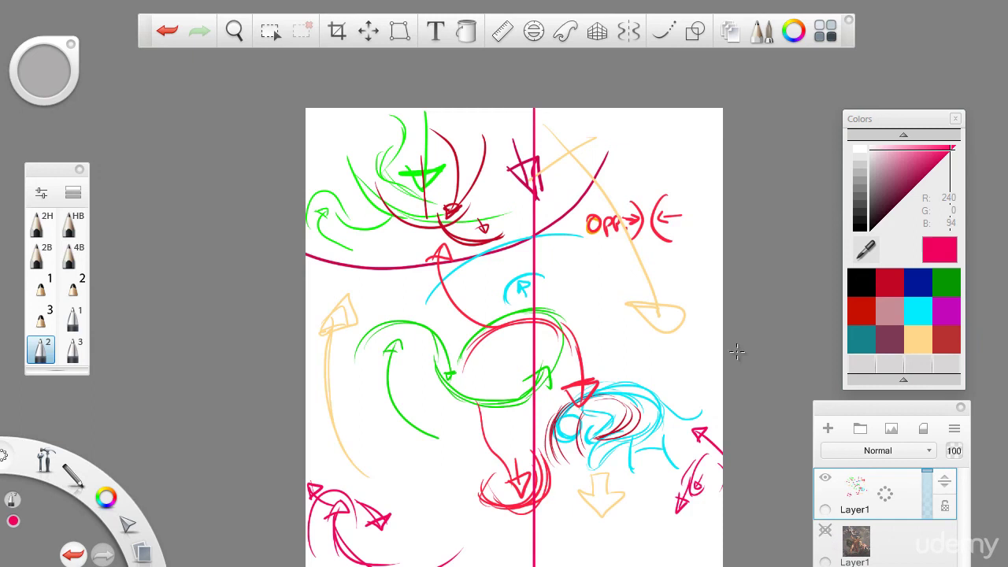
Step: Hide the interface and examine the finished gesture lines and arrows on their own against the white canvas
{"action": "key", "text": "space"}
{"action": "mouse_move", "coordinate": [523, 418]}
{"action": "left_mouse_down"}
{"action": "mouse_move", "coordinate": [531, 333]}
{"action": "mouse_move", "coordinate": [549, 319]}
{"action": "left_mouse_up"}
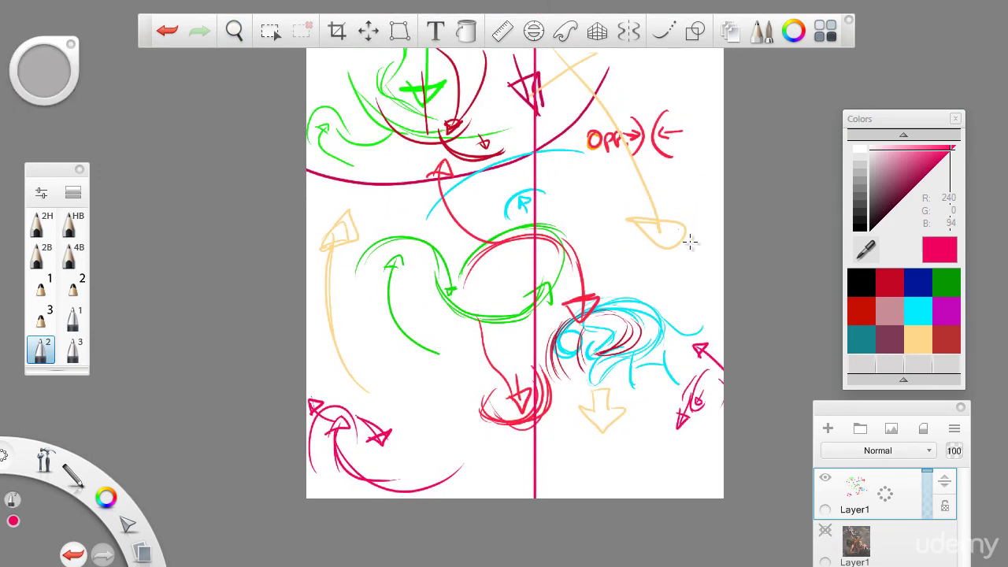
{"action": "key", "text": "Tab"}
{"action": "key", "text": "space"}
{"action": "left_click_drag", "start_coordinate": [550, 418], "coordinate": [542, 447]}
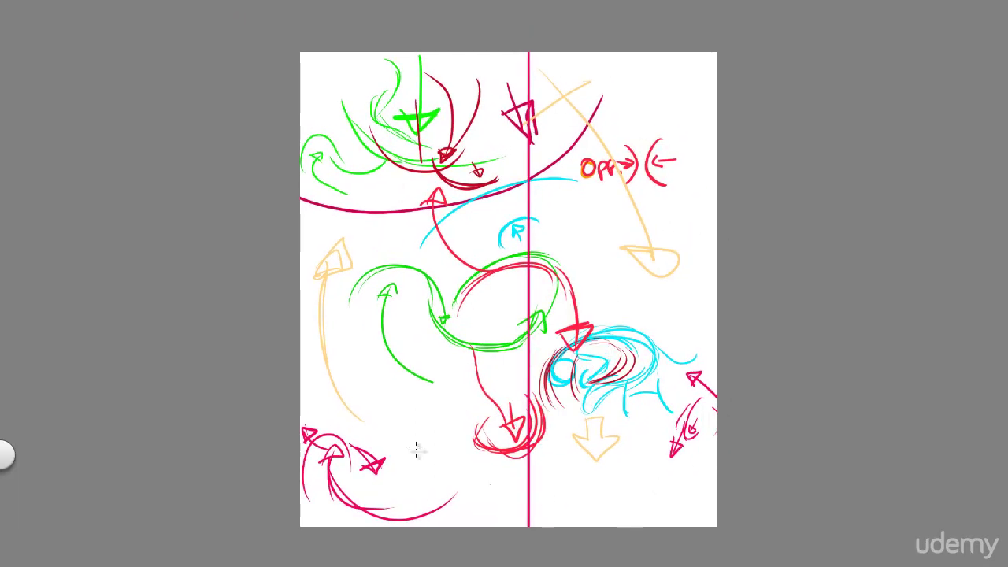
{"action": "key", "text": "space"}
{"action": "key", "text": "space"}
{"action": "left_click_drag", "start_coordinate": [582, 199], "coordinate": [618, 120]}
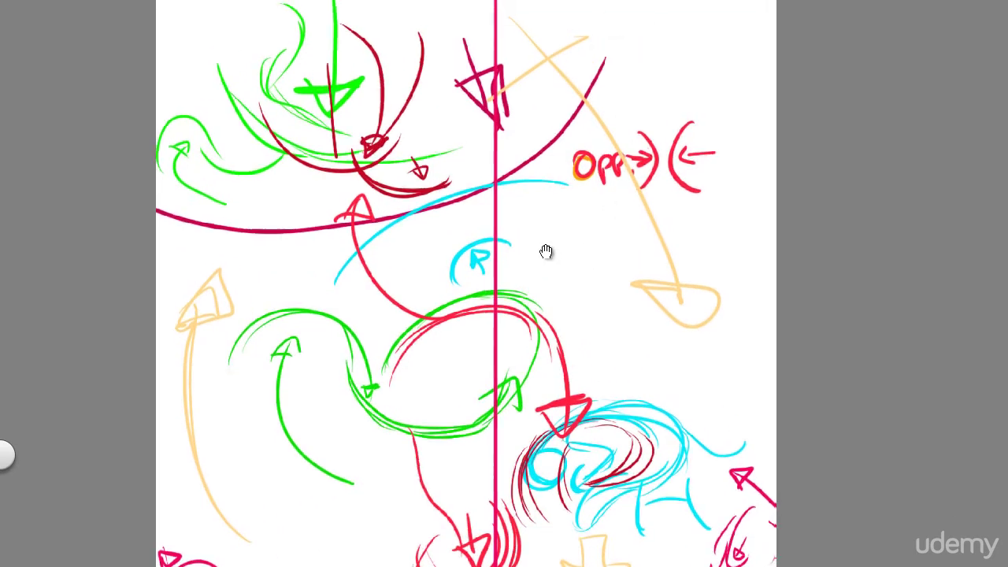